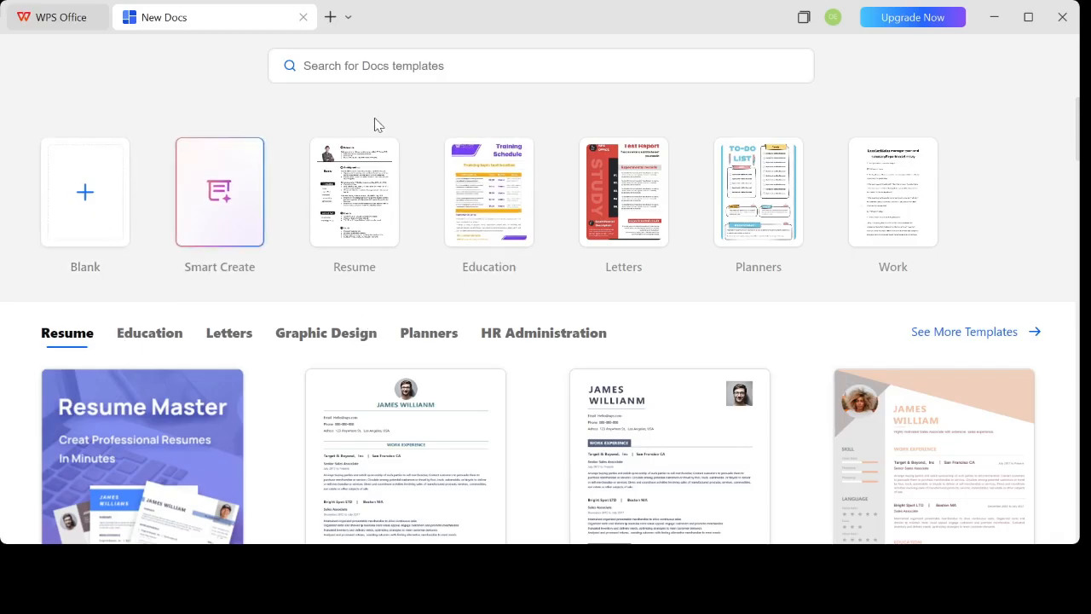
# Search the Docs templates for "resume"
pyautogui.click(365, 69)
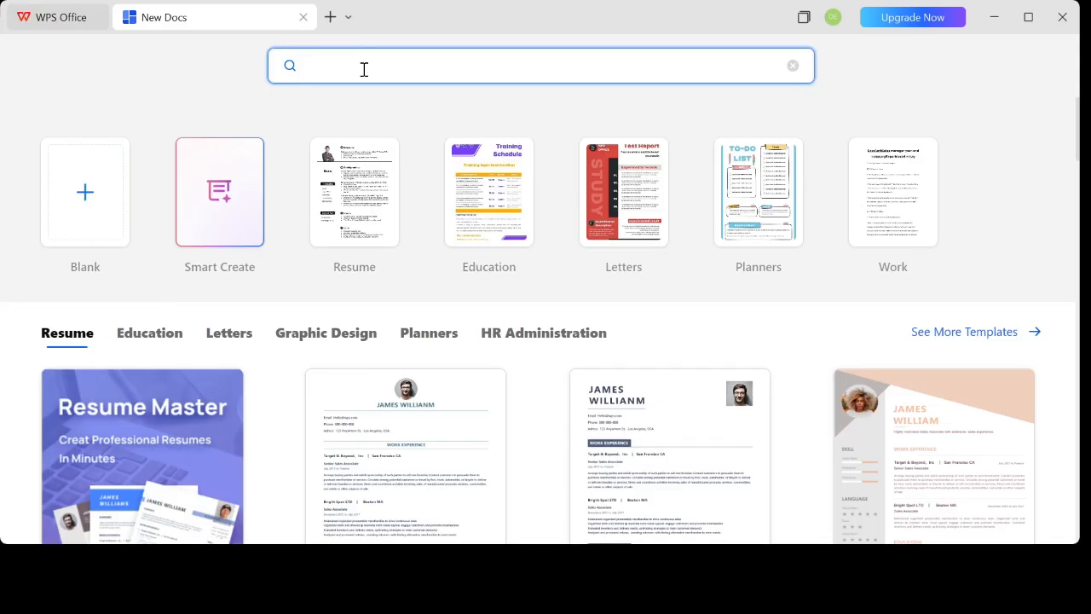
pyautogui.write('resume')
pyautogui.press('Return')
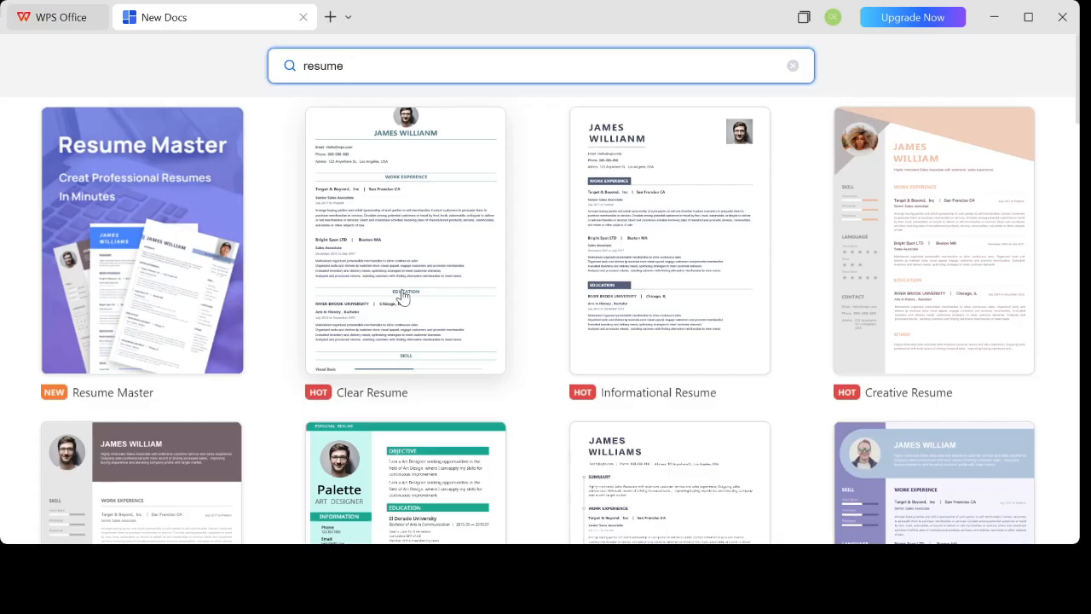
# Browse the resume templates and open the Clear Resume template for editing
pyautogui.scroll(-3, 388, 278)
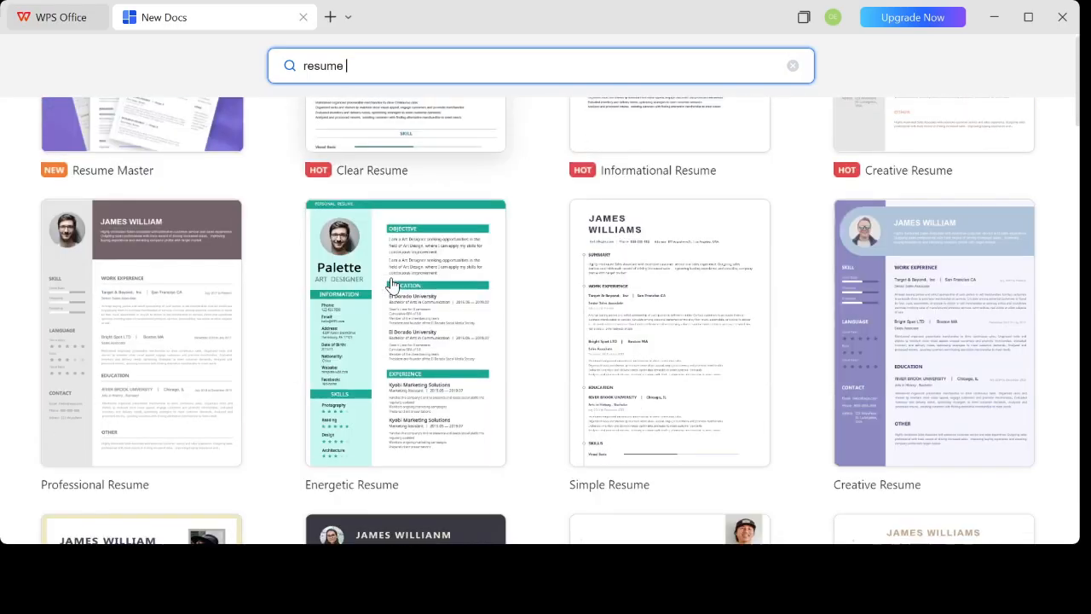
pyautogui.scroll(-4, 423, 333)
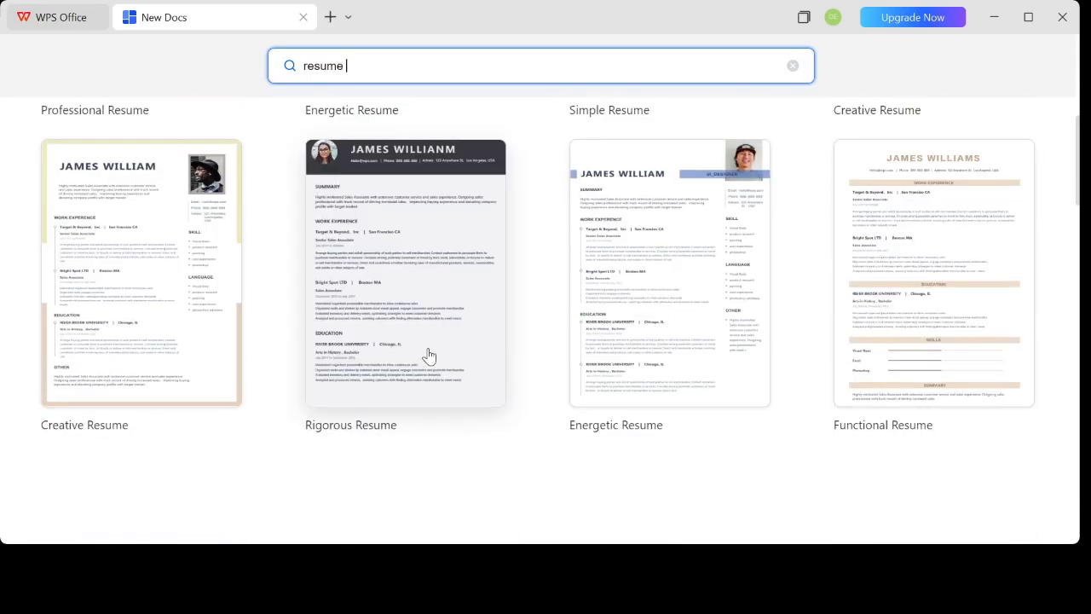
pyautogui.scroll(7, 429, 356)
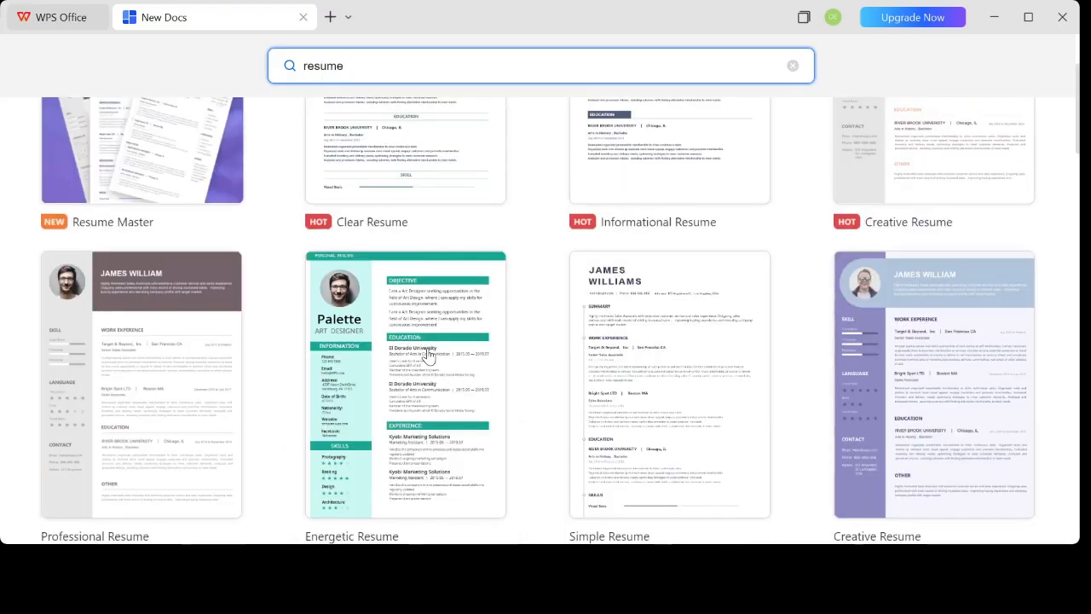
pyautogui.click(394, 228)
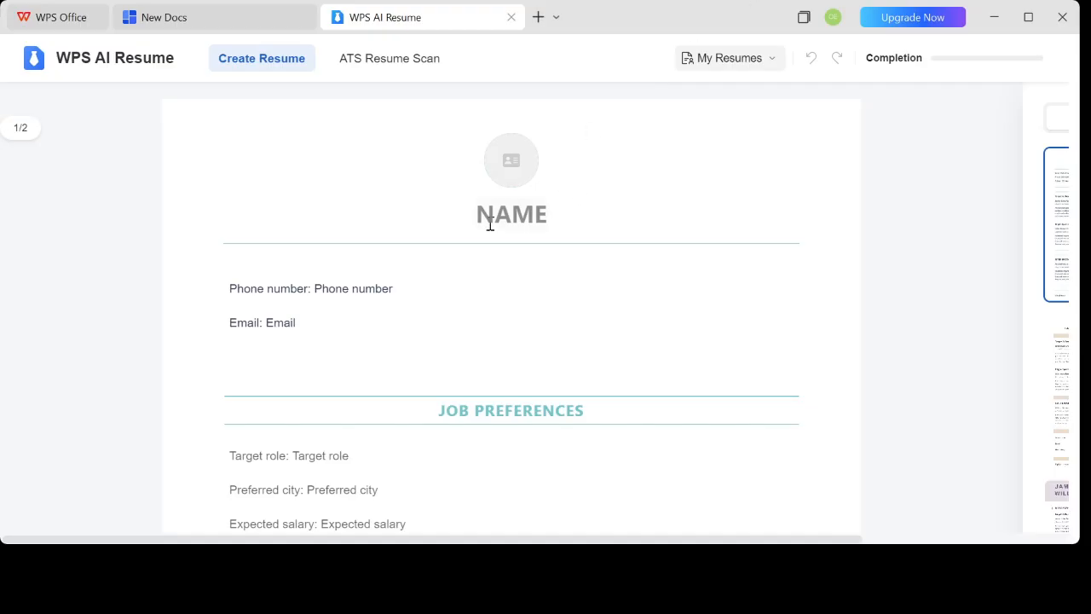
# Replace the NAME placeholder in the resume heading with the applicant's full name in capitals
pyautogui.moveTo(274, 303)
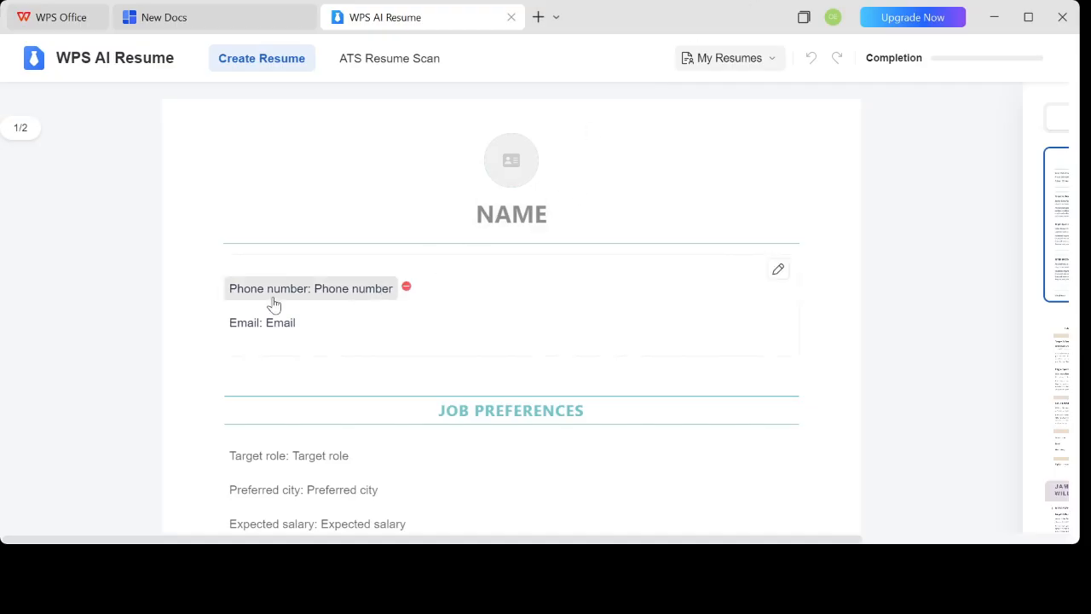
pyautogui.click(516, 215)
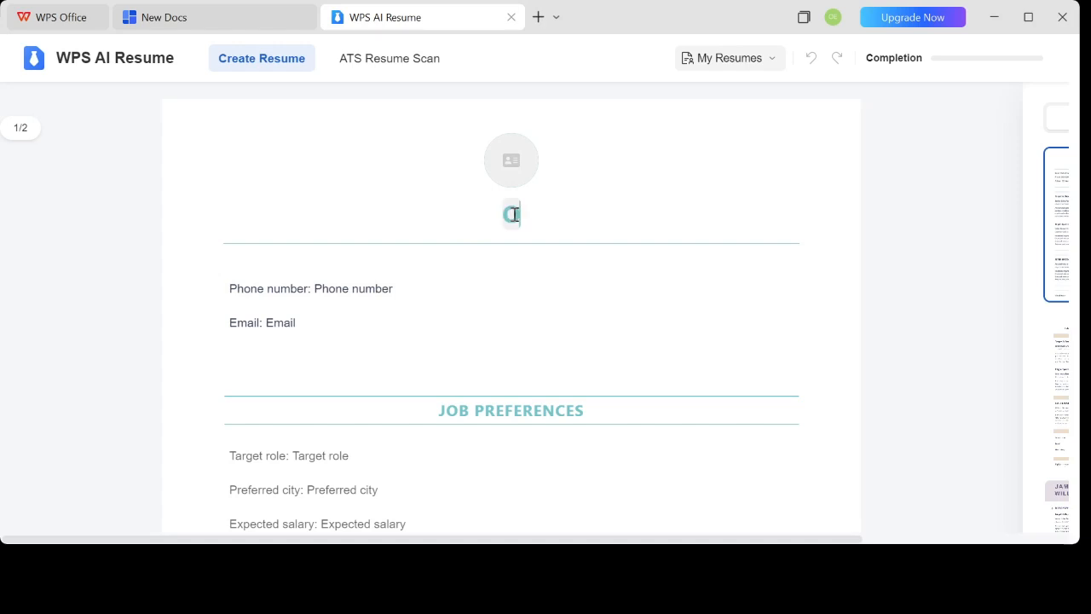
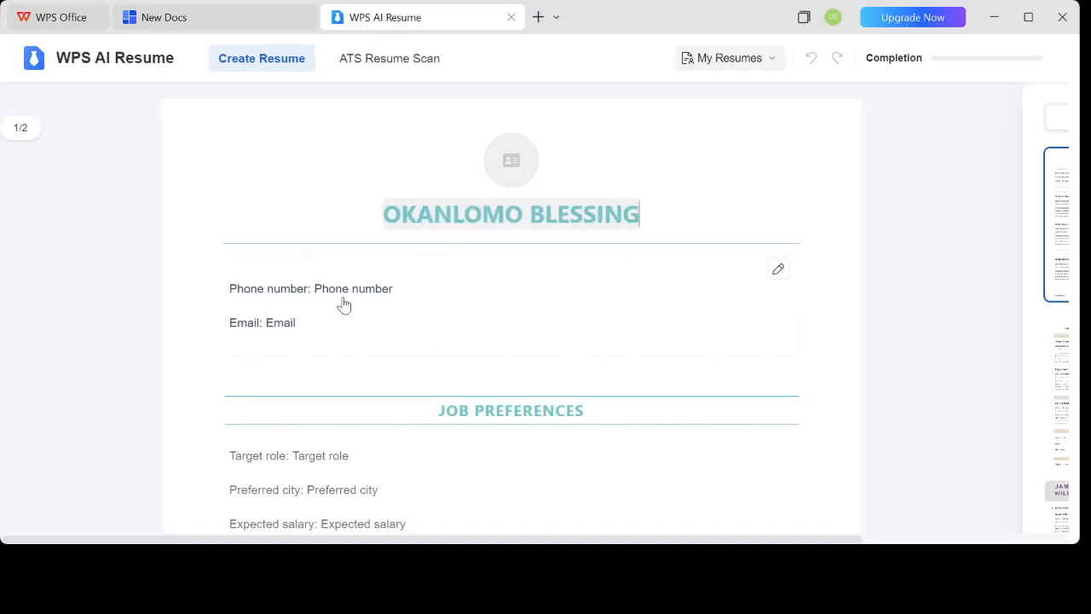
# Open the resume's Basic Info for editing and replace the Email placeholder with the applicant's e-mail address
pyautogui.click(302, 297)
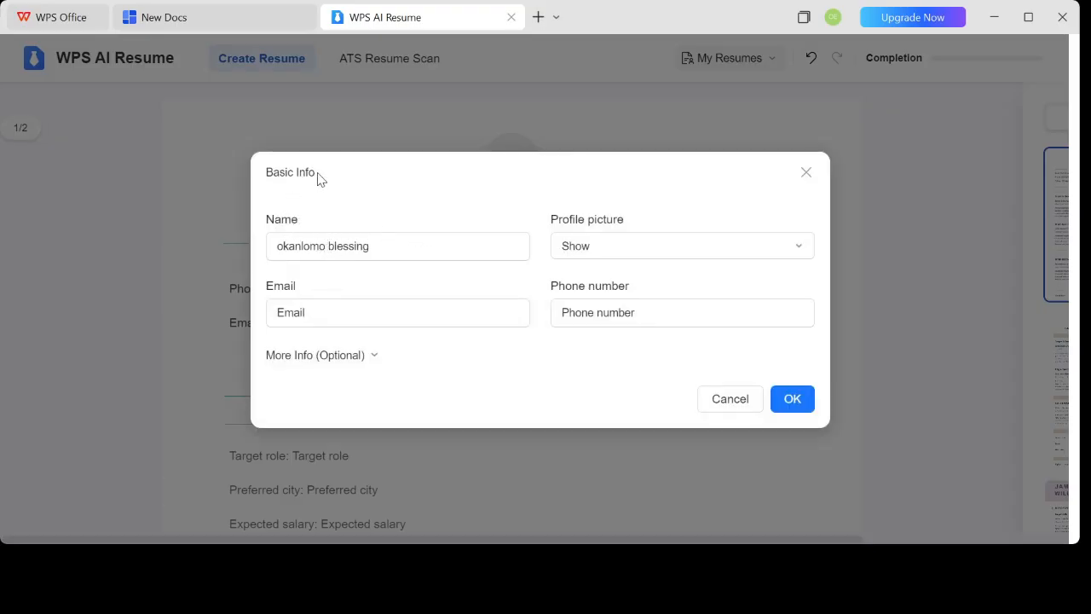
pyautogui.click(307, 313)
pyautogui.write('ol')
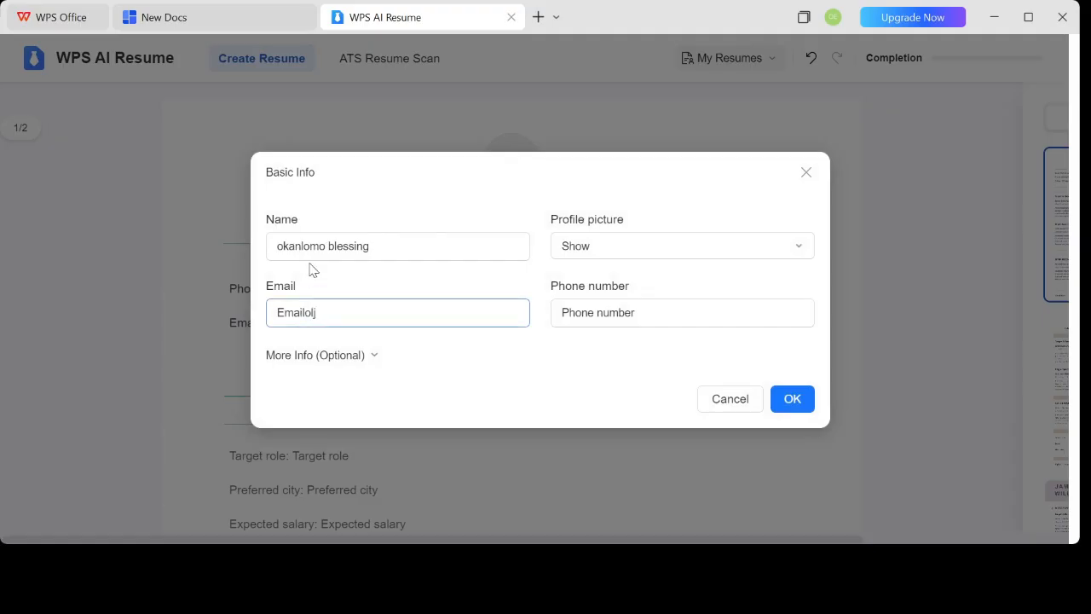
pyautogui.hotkey('ctrl', 'a')
pyautogui.press('BackSpace')
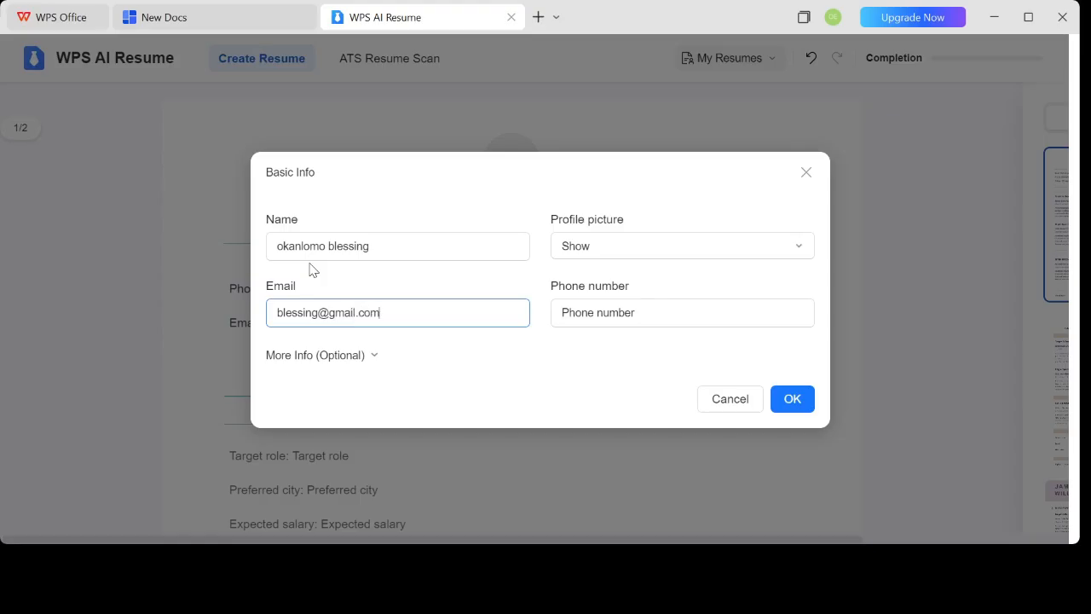
# Replace the Phone number placeholder with the applicant's phone number and save the Basic Info
pyautogui.click(575, 314)
pyautogui.write('090')
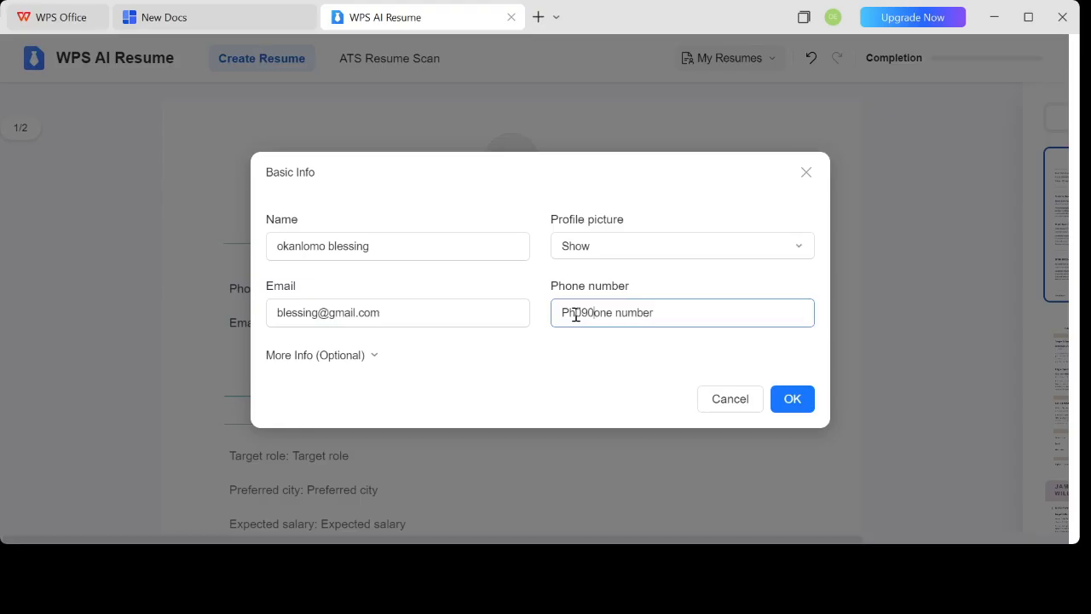
pyautogui.click(659, 311)
pyautogui.press('BackSpace')
pyautogui.press('BackSpace')
pyautogui.press('BackSpace')
pyautogui.press('BackSpace')
pyautogui.press('BackSpace')
pyautogui.press('BackSpace')
pyautogui.press('BackSpace')
pyautogui.press('BackSpace')
pyautogui.press('BackSpace')
pyautogui.press('BackSpace')
pyautogui.press('BackSpace')
pyautogui.press('BackSpace')
pyautogui.press('BackSpace')
pyautogui.press('BackSpace')
pyautogui.press('BackSpace')
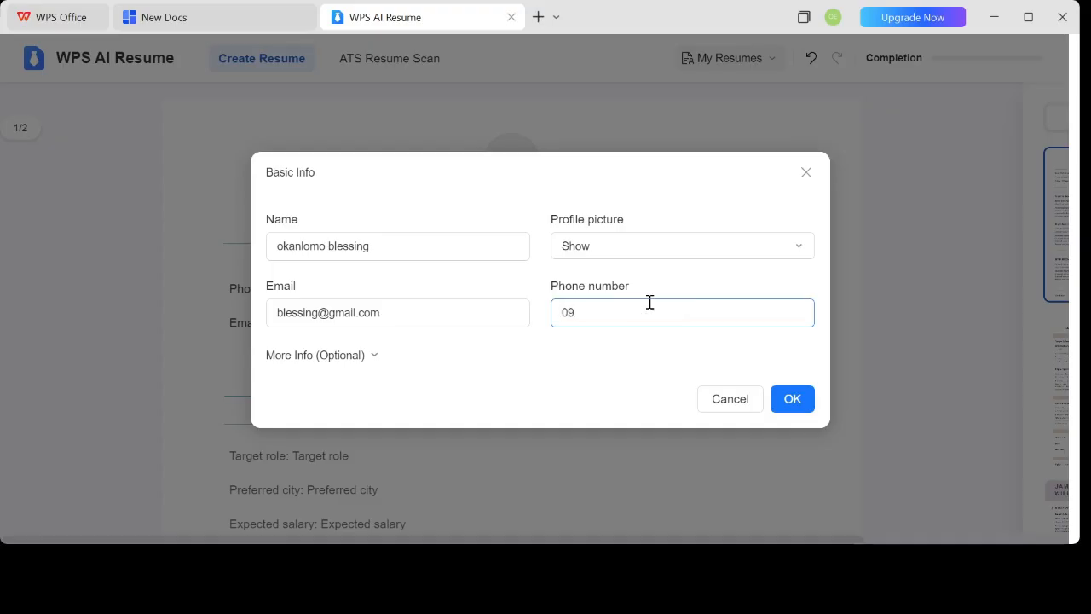
pyautogui.click(792, 398)
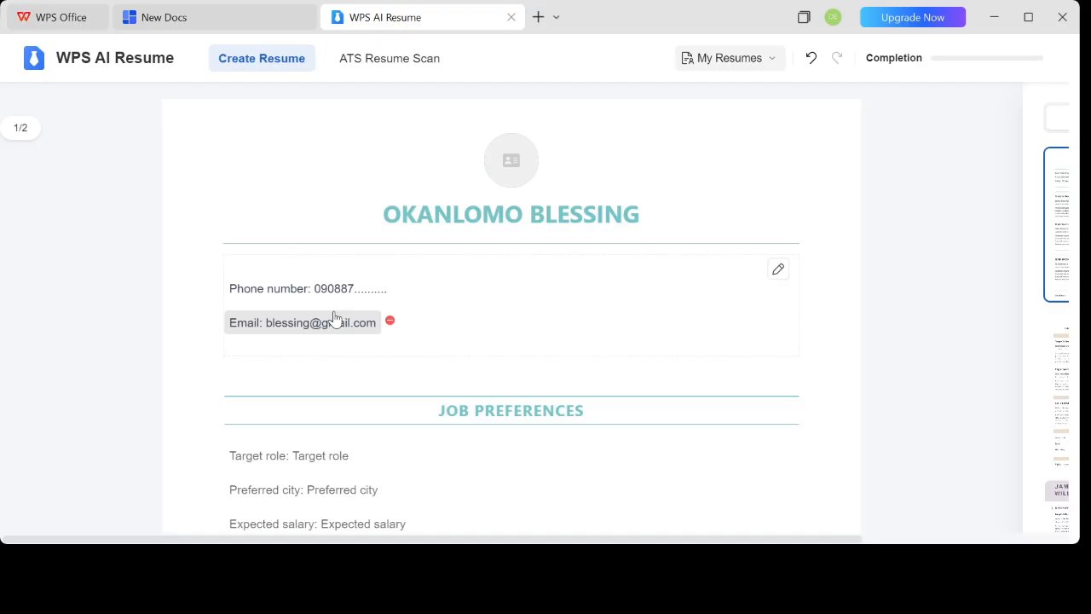
# Open the Job Preferences section for editing and set the target role to "sale executive"
pyautogui.scroll(-4, 346, 349)
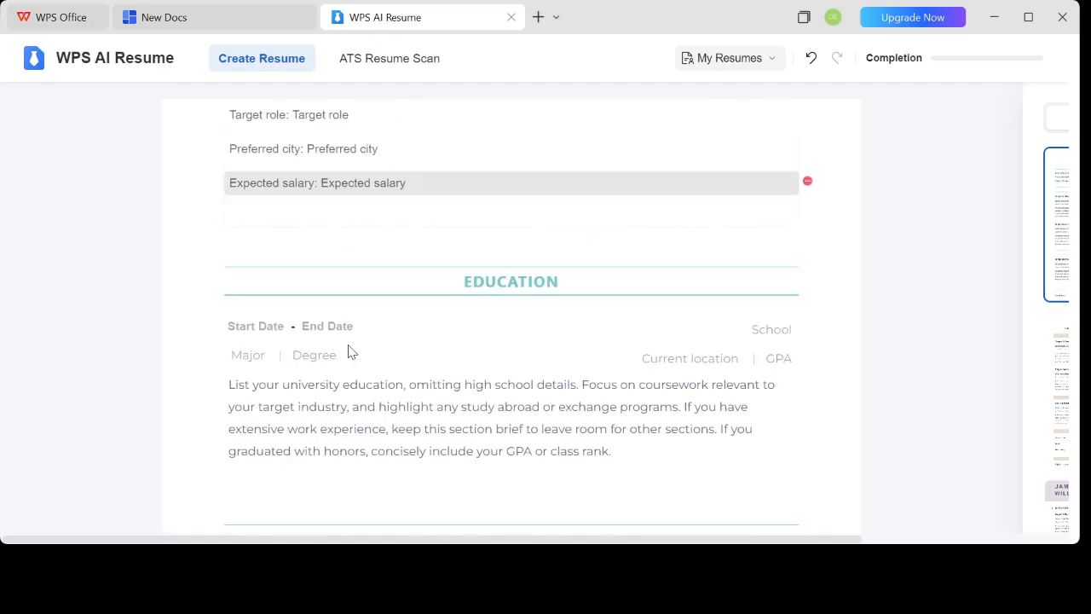
pyautogui.scroll(3, 350, 340)
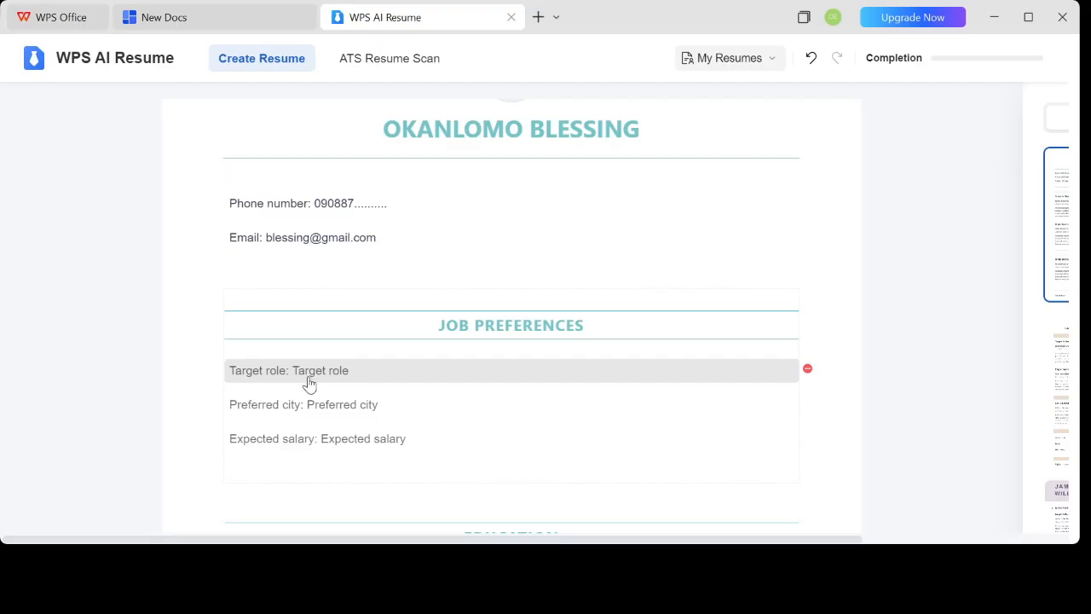
pyautogui.click(330, 375)
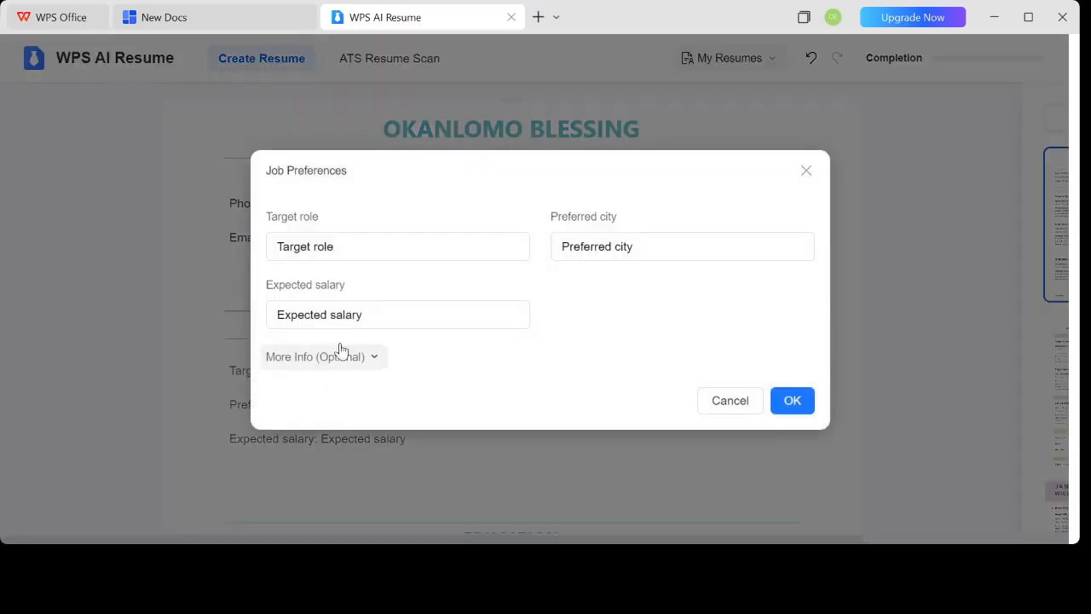
pyautogui.click(346, 247)
pyautogui.press('BackSpace')
pyautogui.press('BackSpace')
pyautogui.press('BackSpace')
pyautogui.press('BackSpace')
pyautogui.press('BackSpace')
pyautogui.press('BackSpace')
pyautogui.press('BackSpace')
pyautogui.press('BackSpace')
pyautogui.press('BackSpace')
pyautogui.press('BackSpace')
pyautogui.press('BackSpace')
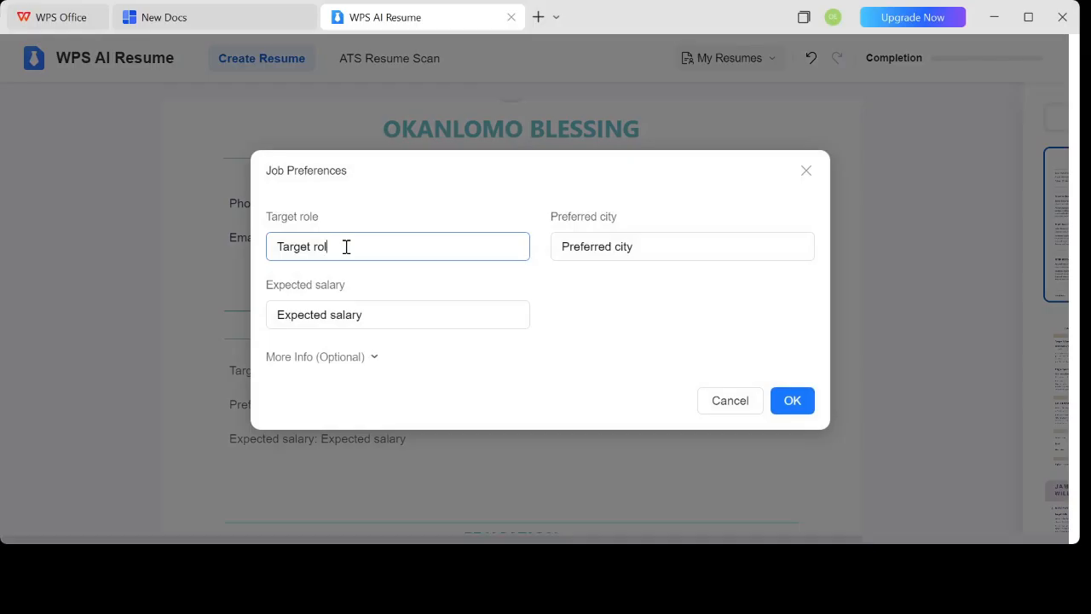
pyautogui.write('sale executive')
# Set the preferred city to Abuja
pyautogui.click(637, 247)
pyautogui.press('BackSpace')
pyautogui.press('BackSpace')
pyautogui.press('BackSpace')
pyautogui.press('BackSpace')
pyautogui.press('BackSpace')
pyautogui.press('BackSpace')
pyautogui.press('BackSpace')
pyautogui.press('BackSpace')
pyautogui.press('BackSpace')
pyautogui.press('BackSpace')
pyautogui.press('BackSpace')
pyautogui.press('BackSpace')
pyautogui.press('BackSpace')
pyautogui.press('BackSpace')
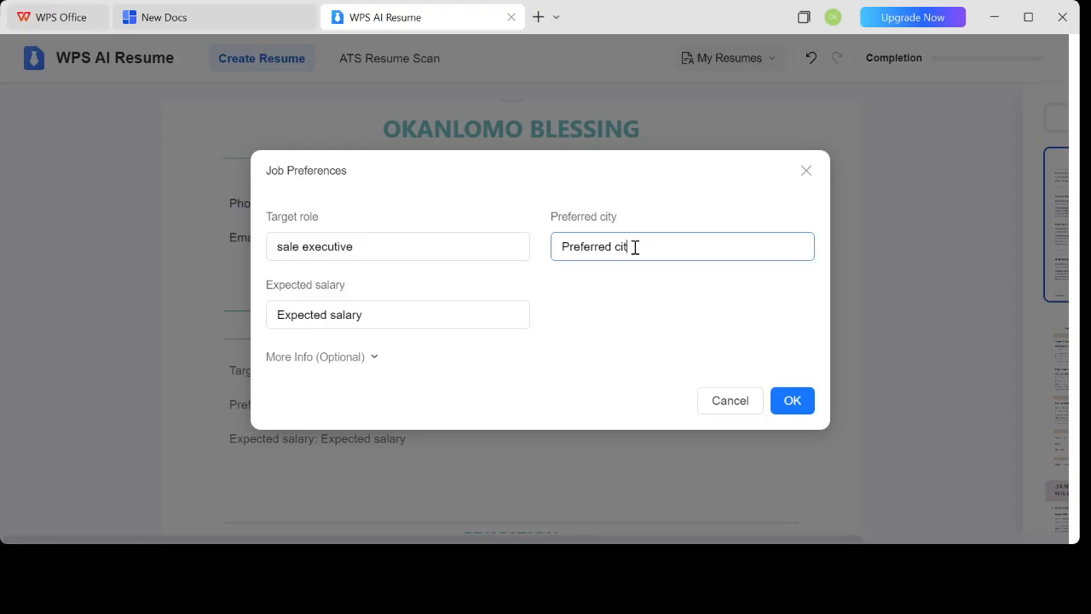
pyautogui.write('Abuja')
# Set the expected salary to 500,000 and save the Job Preferences
pyautogui.click(398, 316)
pyautogui.press('BackSpace')
pyautogui.press('BackSpace')
pyautogui.press('BackSpace')
pyautogui.press('BackSpace')
pyautogui.press('BackSpace')
pyautogui.press('BackSpace')
pyautogui.press('BackSpace')
pyautogui.press('BackSpace')
pyautogui.press('BackSpace')
pyautogui.press('BackSpace')
pyautogui.press('BackSpace')
pyautogui.press('BackSpace')
pyautogui.press('BackSpace')
pyautogui.press('BackSpace')
pyautogui.press('BackSpace')
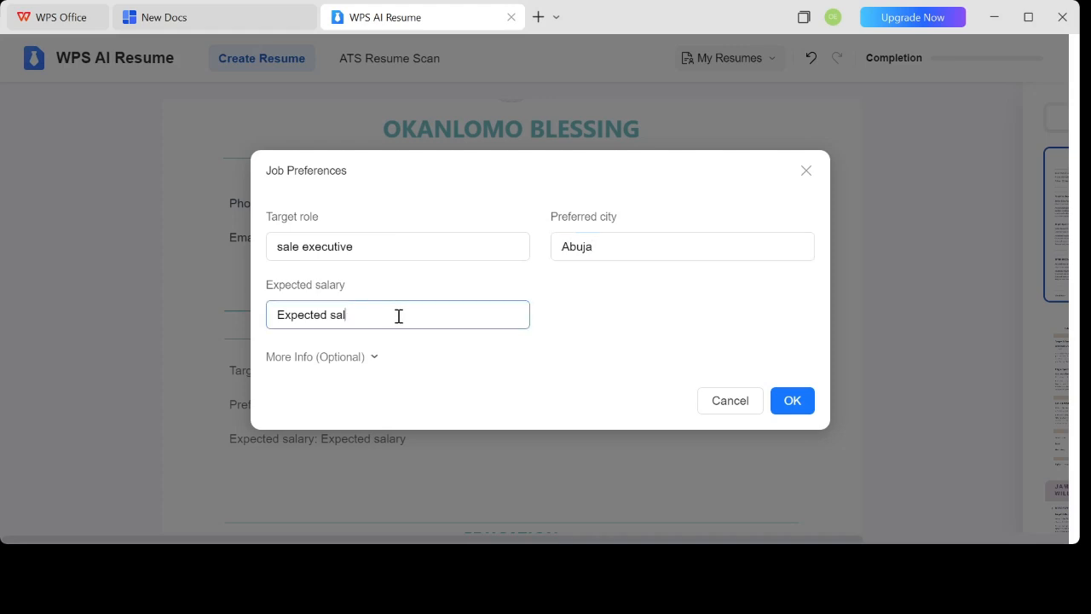
pyautogui.write('500,000')
pyautogui.click(792, 400)
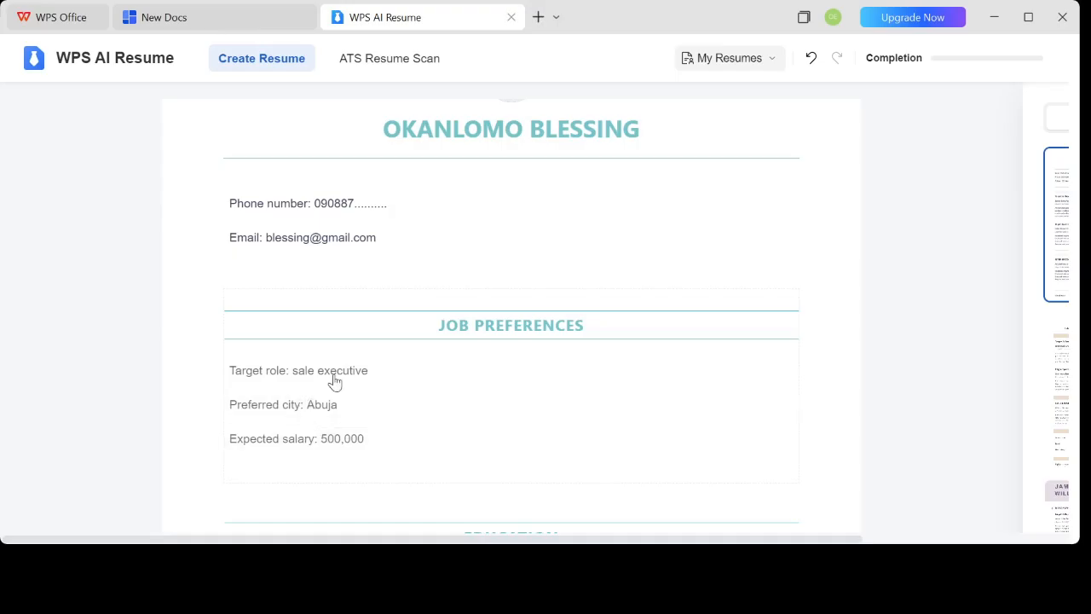
# Examine the Education and Work Experience sections, highlighting the education description to see its editing options
pyautogui.scroll(-3, 344, 421)
pyautogui.moveTo(507, 289)
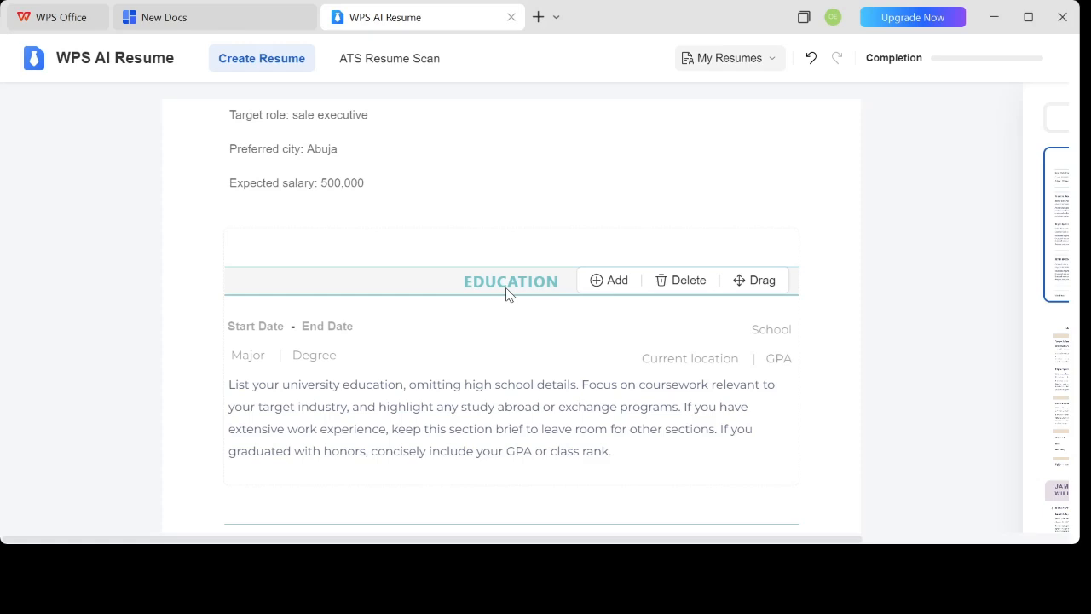
pyautogui.scroll(-3, 478, 355)
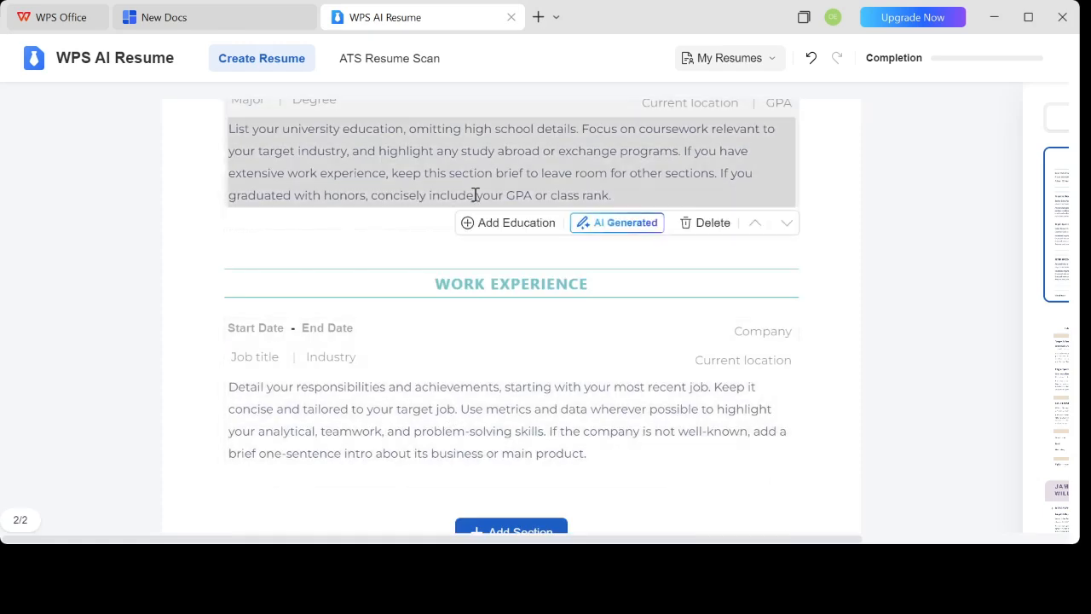
pyautogui.click(480, 196)
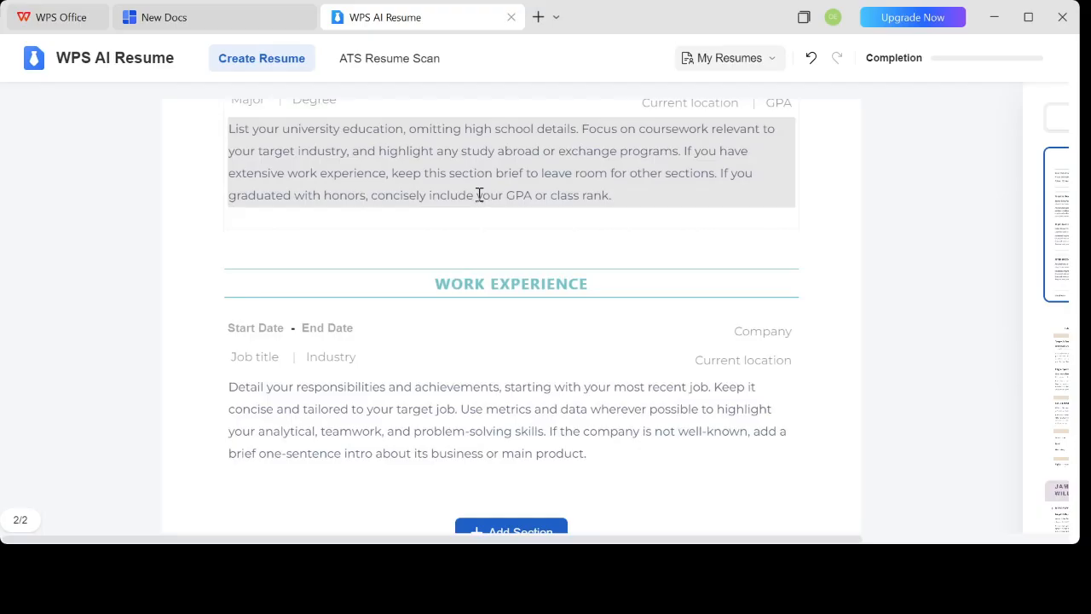
pyautogui.tripleClick(497, 195)
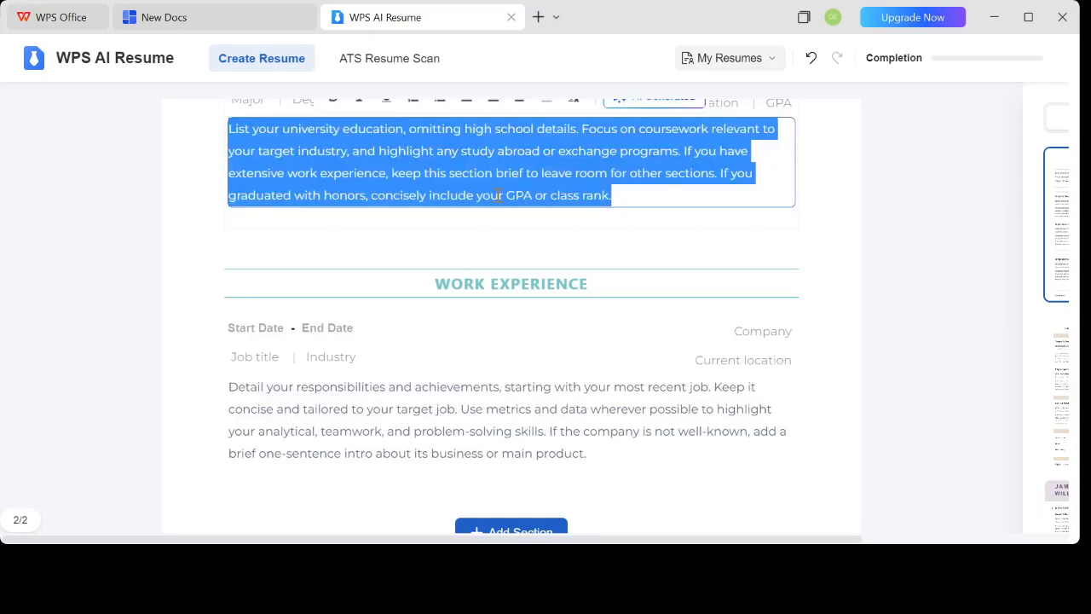
pyautogui.scroll(-1, 497, 322)
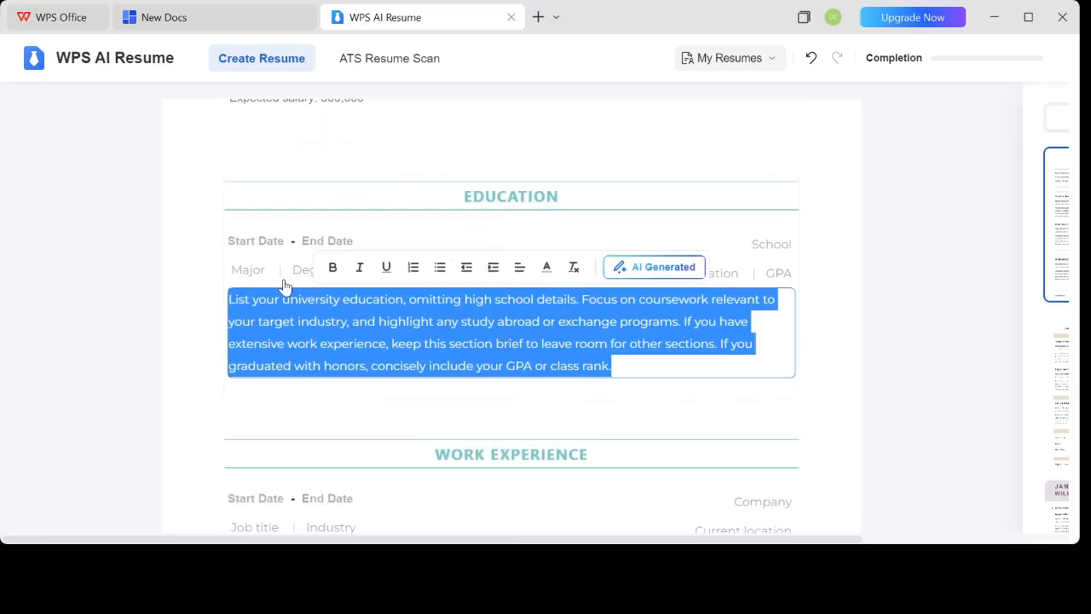
pyautogui.scroll(-2, 531, 375)
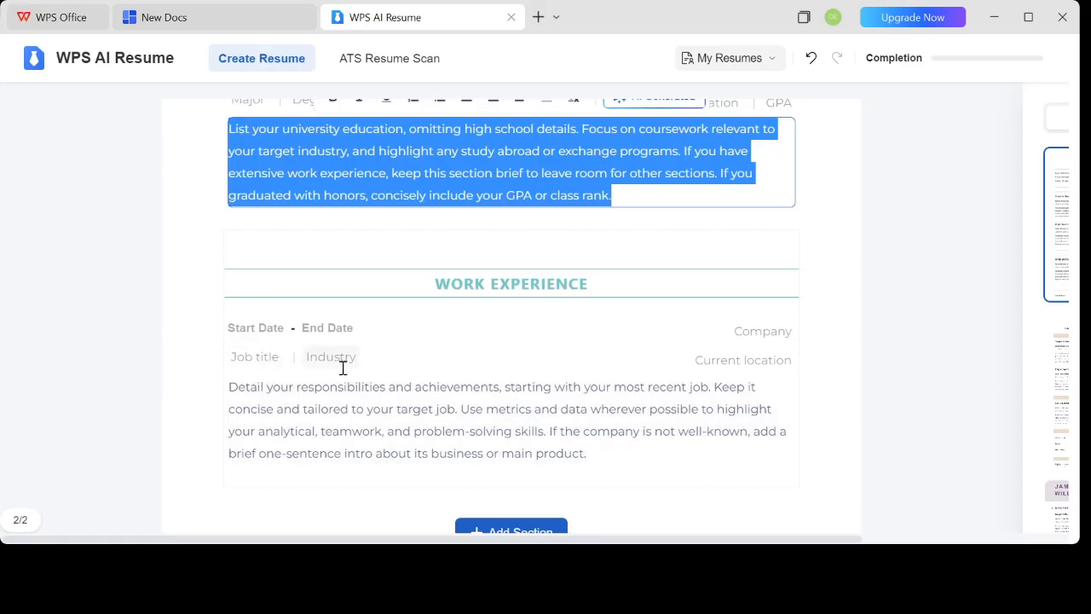
pyautogui.scroll(-1, 339, 403)
pyautogui.scroll(-1, 338, 402)
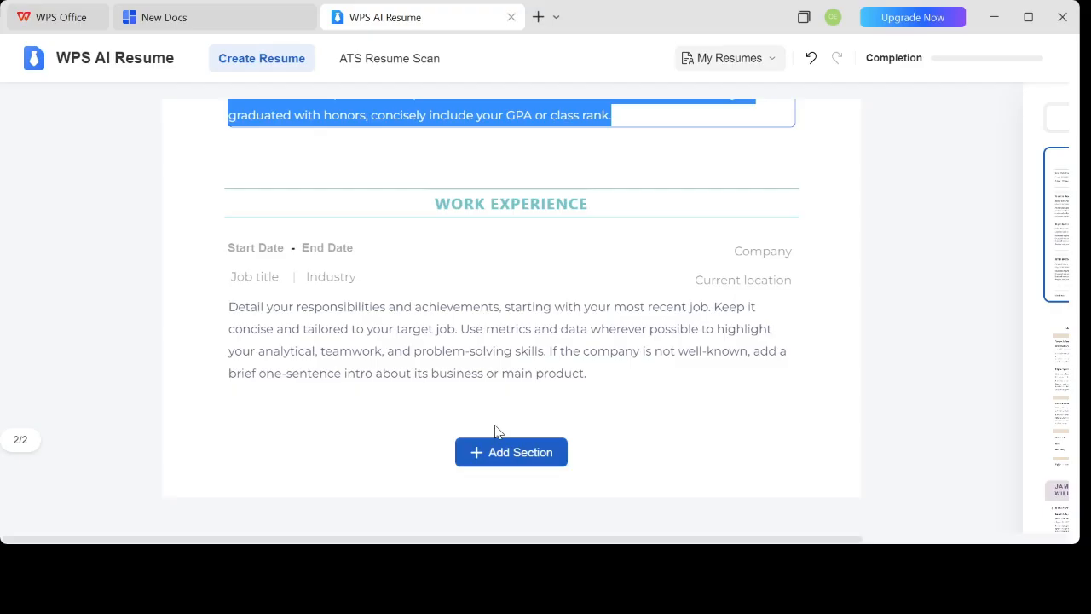
# Add a Certificates section after Work Experience and select the Project Management Professional (PMP) certificate for it
pyautogui.click(497, 452)
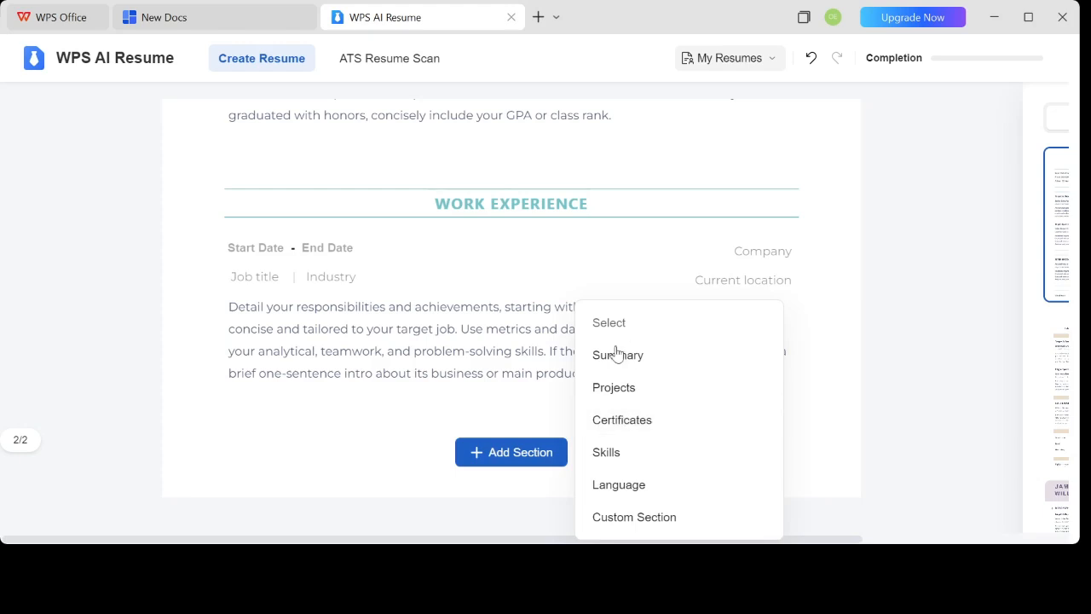
pyautogui.click(652, 422)
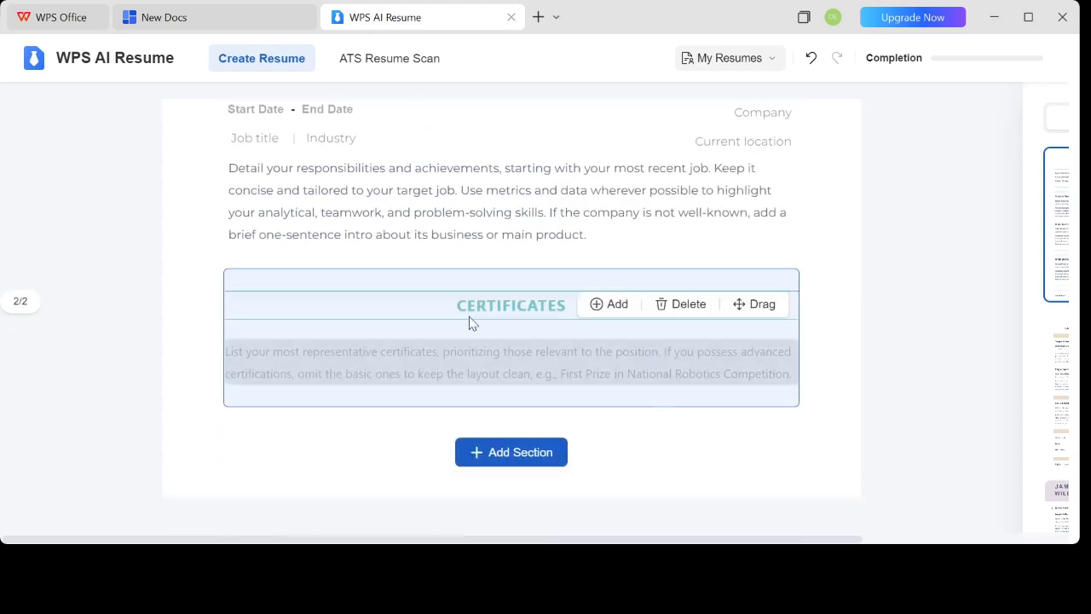
pyautogui.click(349, 343)
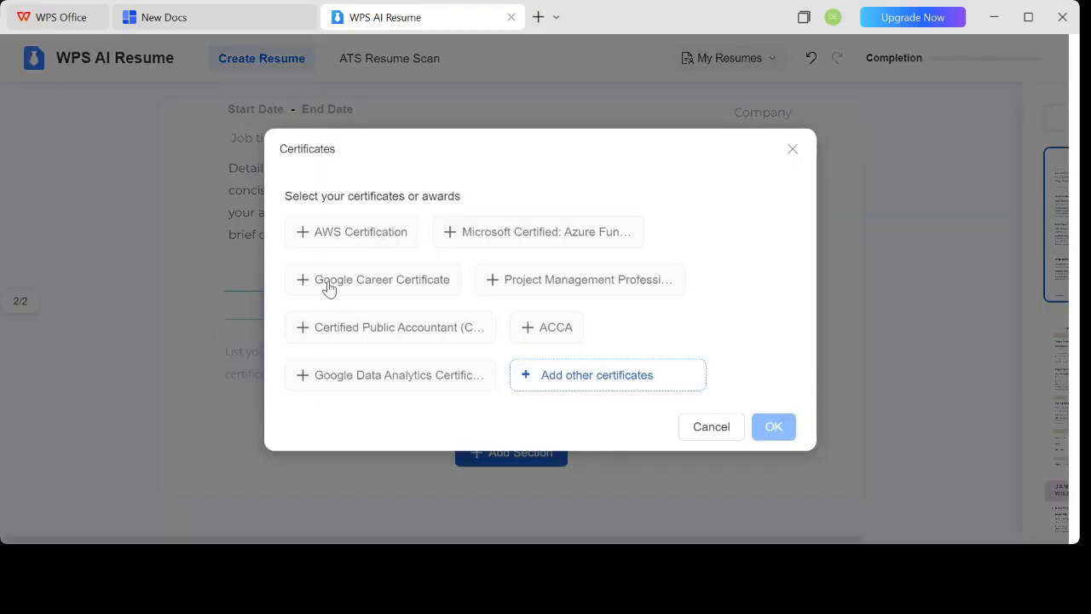
pyautogui.click(550, 285)
pyautogui.click(773, 430)
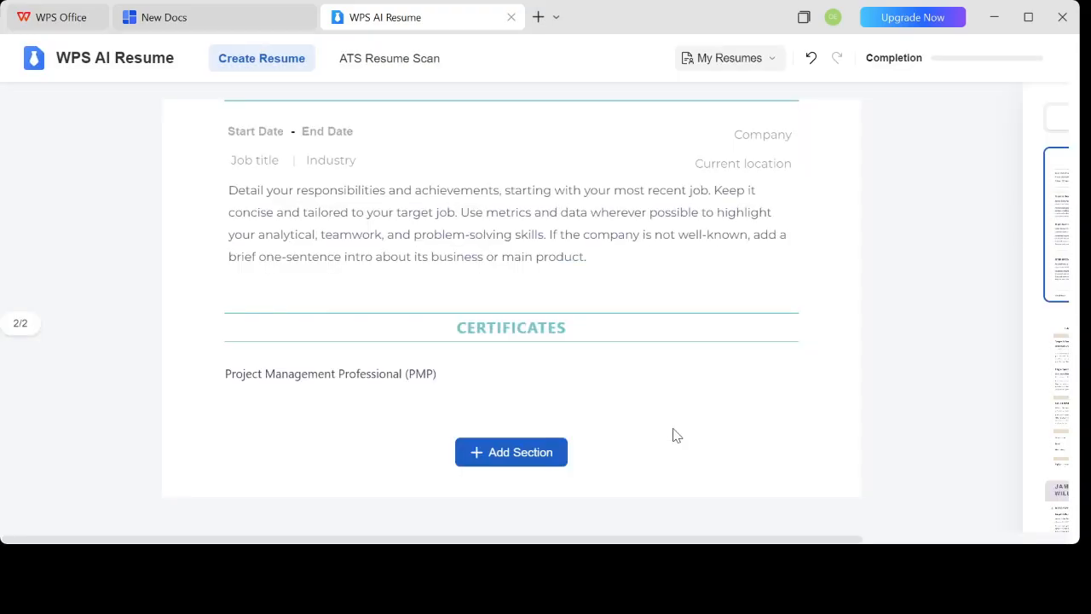
pyautogui.moveTo(550, 330)
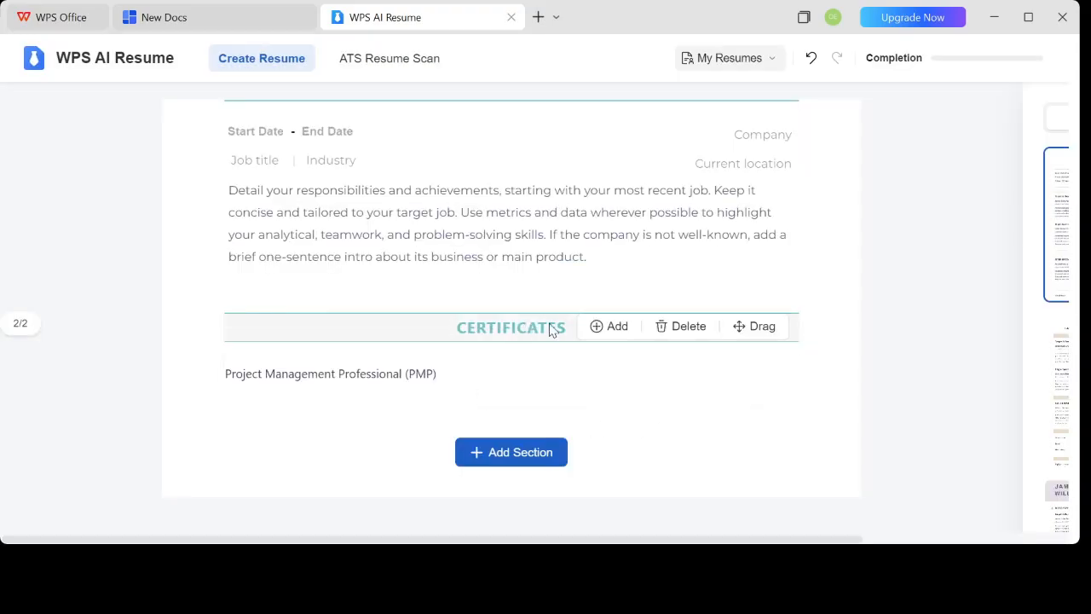
# Add a Summary section to the resume
pyautogui.click(611, 332)
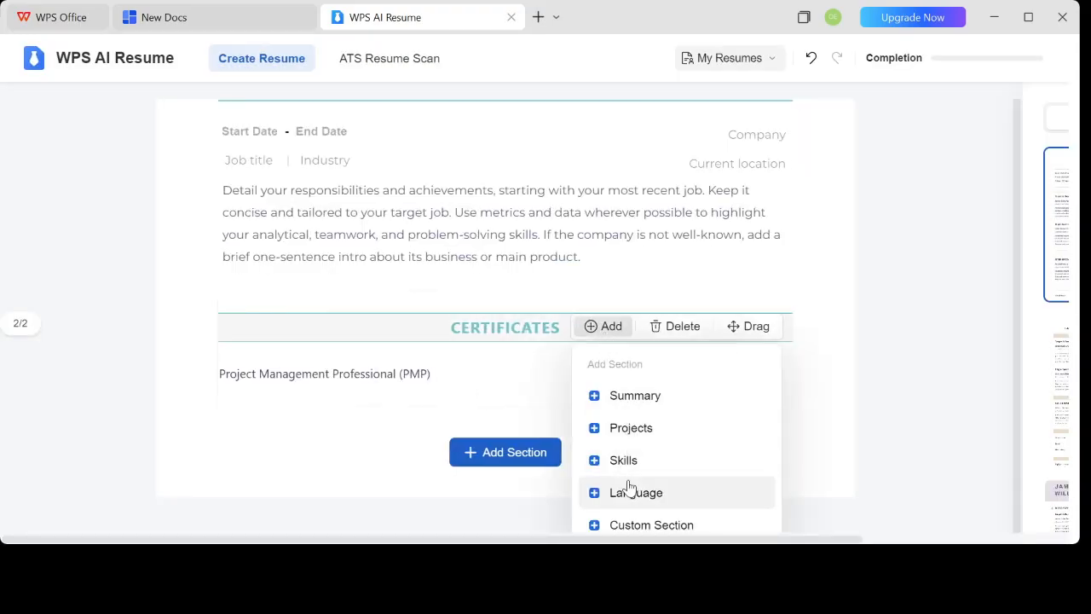
pyautogui.click(640, 392)
pyautogui.scroll(3, 398, 357)
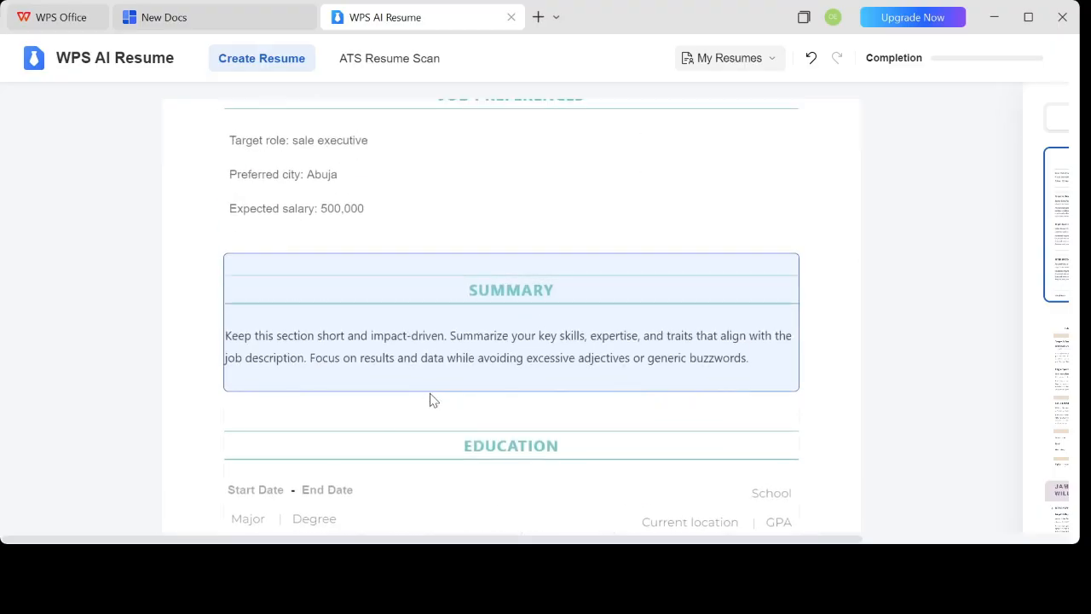
# Open the list of further section types that can be added below Certificates
pyautogui.scroll(-5, 431, 396)
pyautogui.scroll(-2, 437, 394)
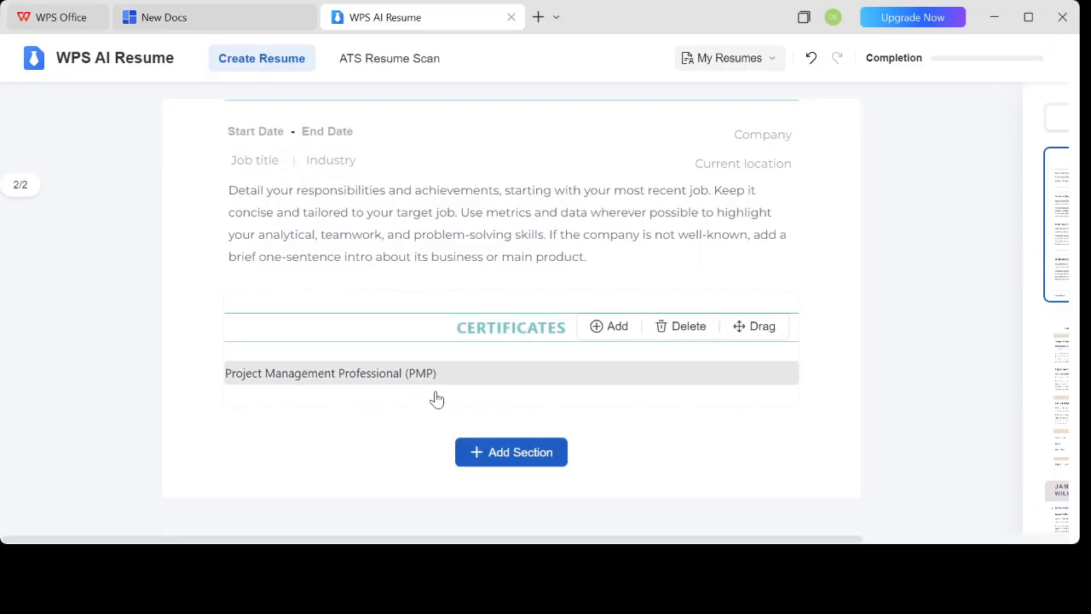
pyautogui.click(518, 459)
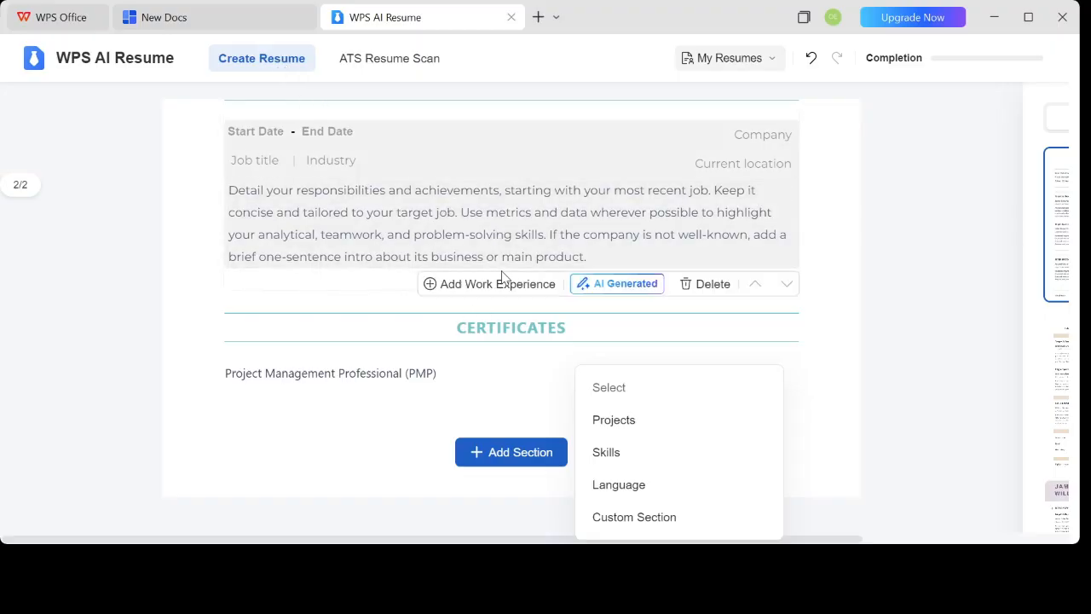
# Upload the portrait photo as the resume's profile picture, with the crop frame moved up to the photo's upper edge, and save it
pyautogui.scroll(15, 503, 275)
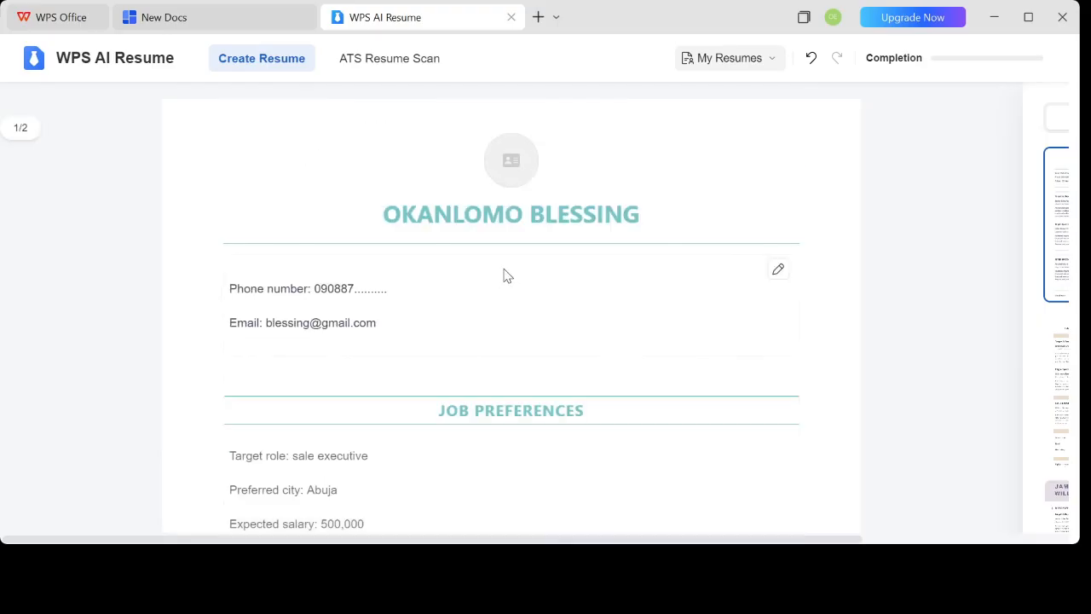
pyautogui.click(511, 162)
pyautogui.click(512, 179)
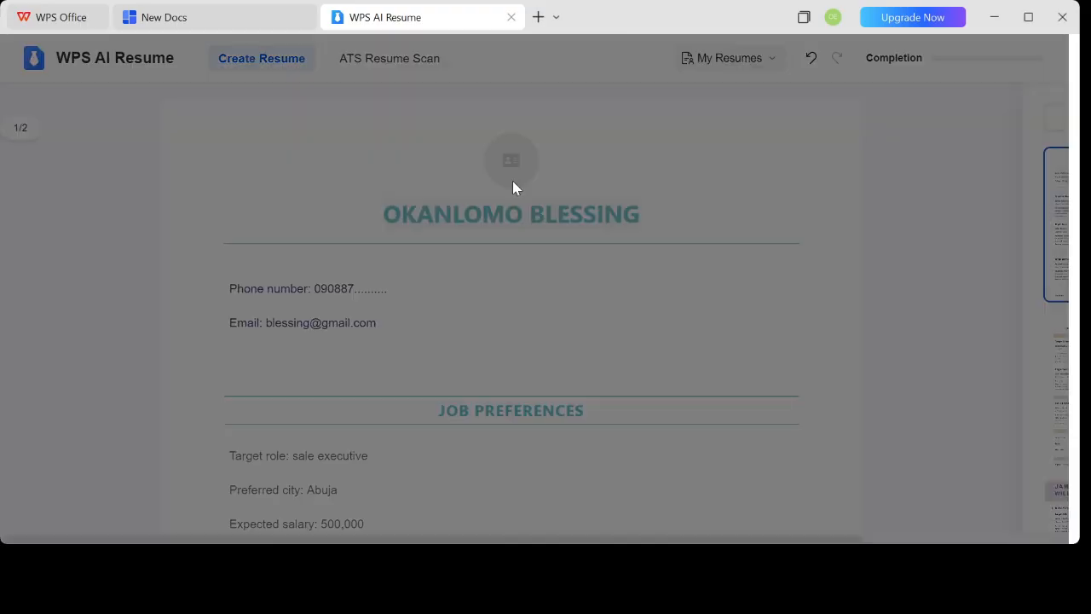
pyautogui.click(777, 478)
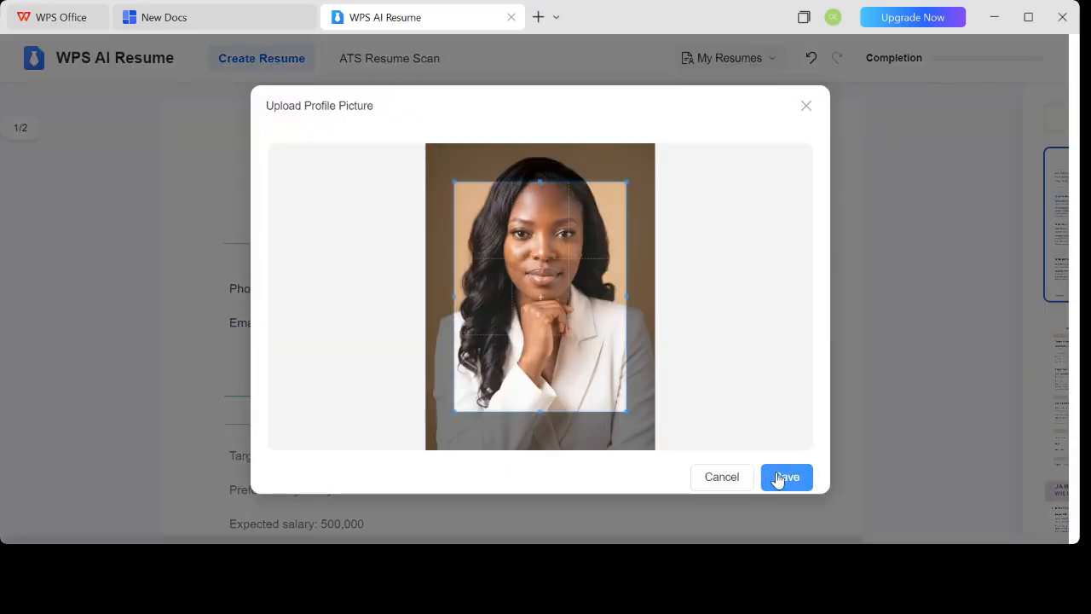
pyautogui.moveTo(562, 300); pyautogui.dragTo(577, 236)
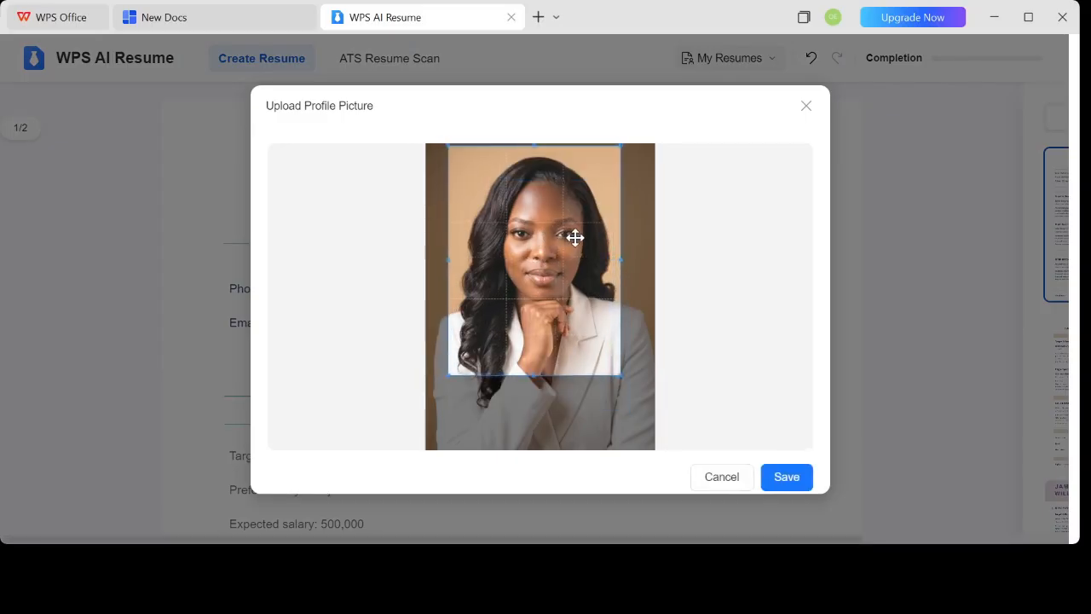
pyautogui.click(791, 480)
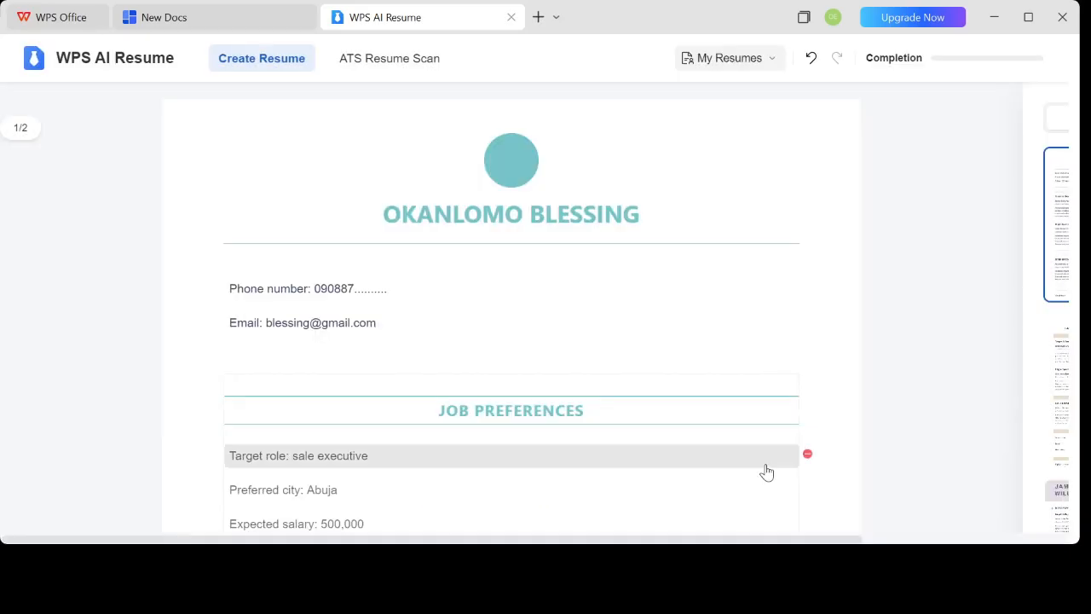